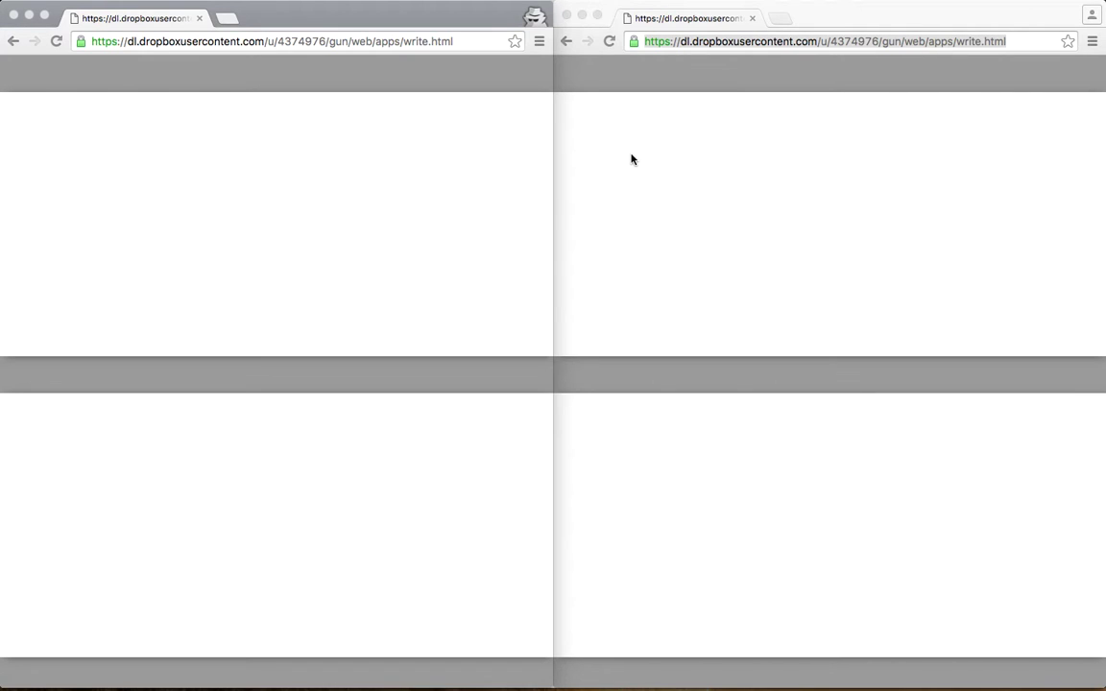
- Activate the right browser window and focus its empty top text area
{"action": "left_click", "coordinate": [632, 159]}
{"action": "left_click", "coordinate": [630, 146]}
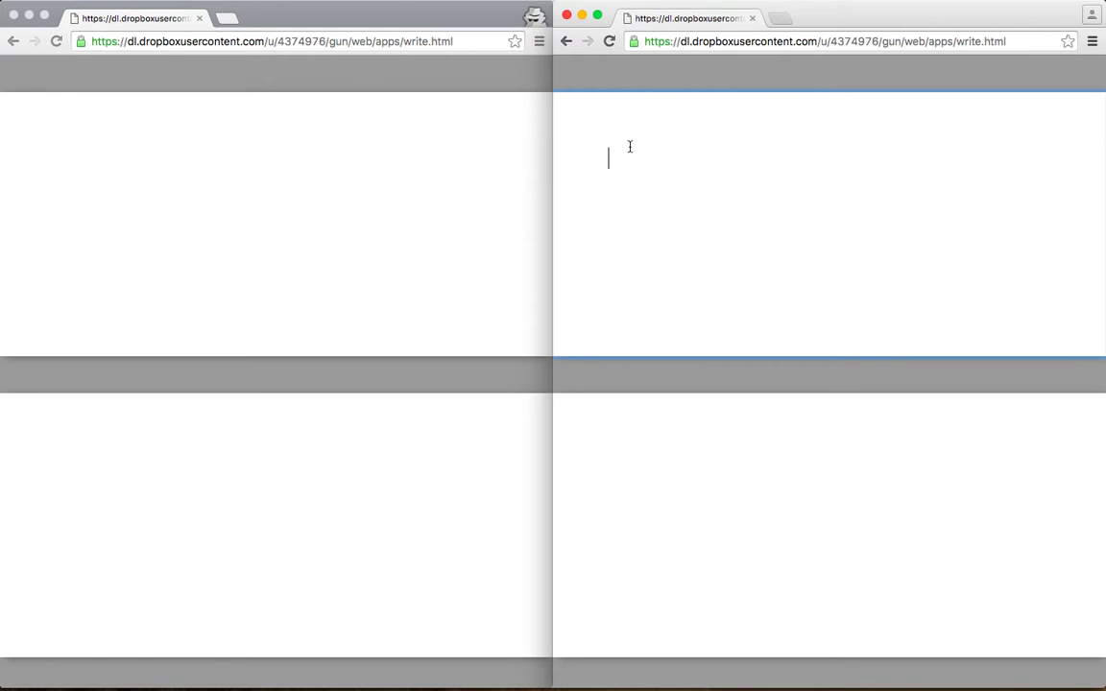
{"action": "type", "text": "h"}
{"action": "type", "text": "ell"}
{"action": "type", "text": "o "}
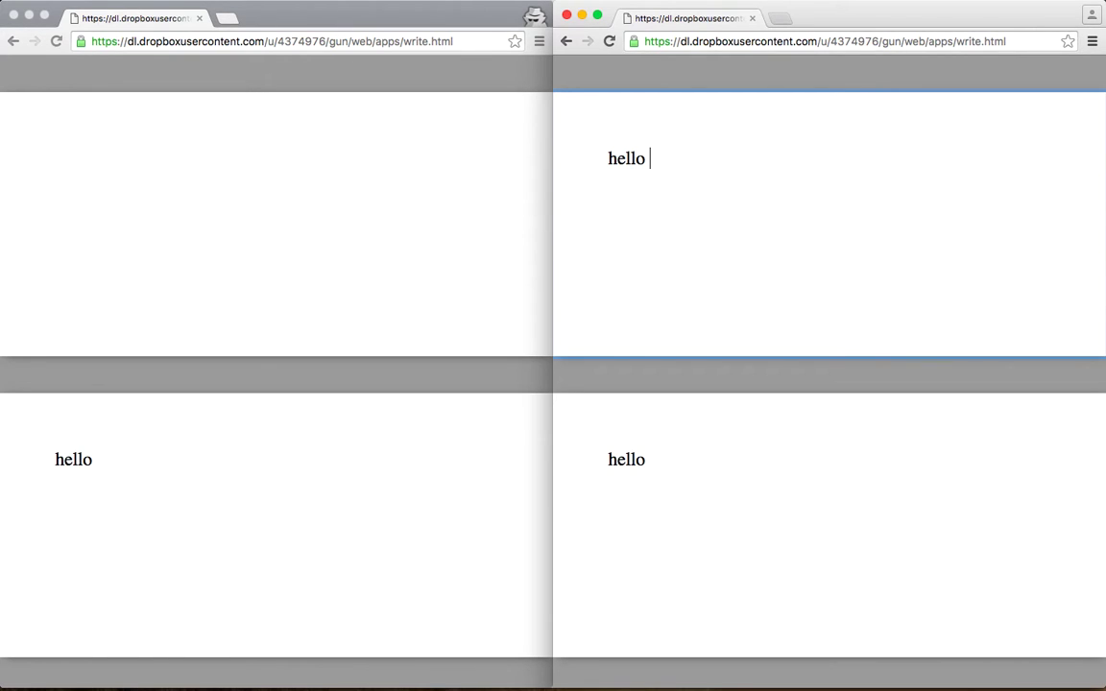
{"action": "type", "text": "wor"}
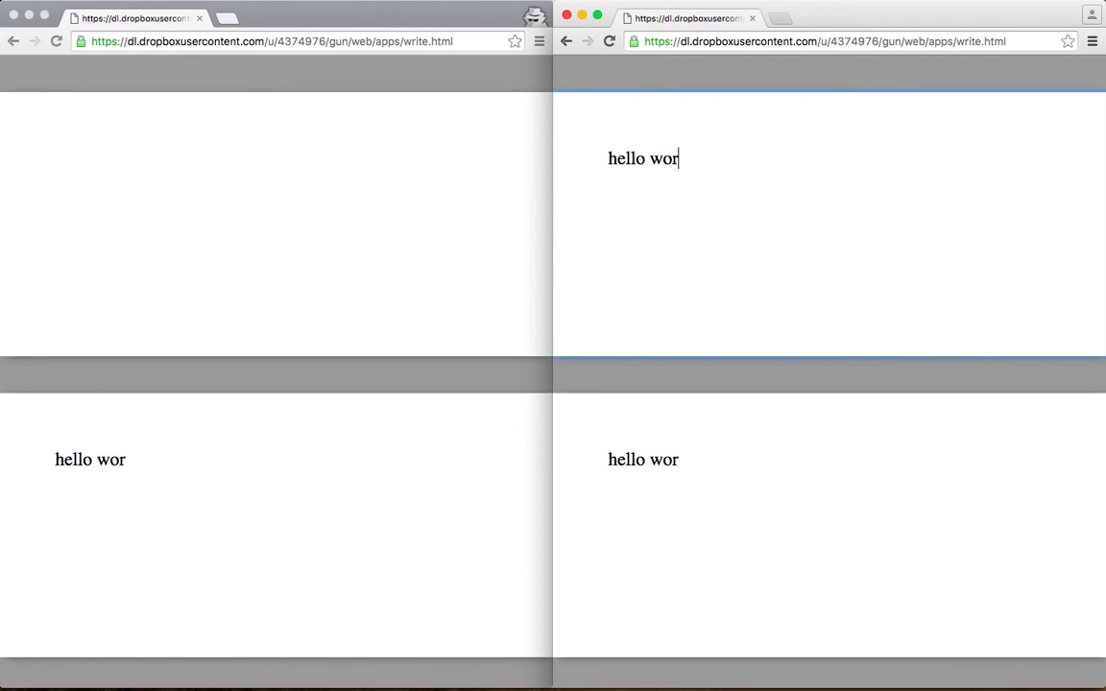
{"action": "type", "text": "ld!"}
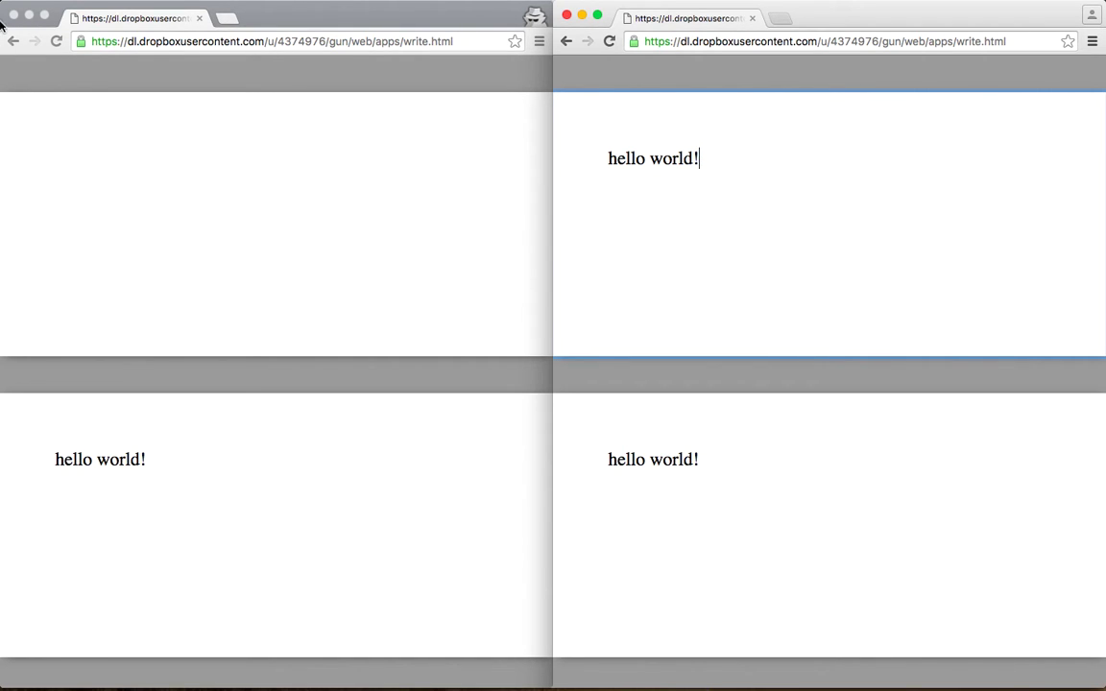
- Reload the right window twice and the left window once, checking 'hello world!' persists
{"action": "left_click", "coordinate": [56, 42]}
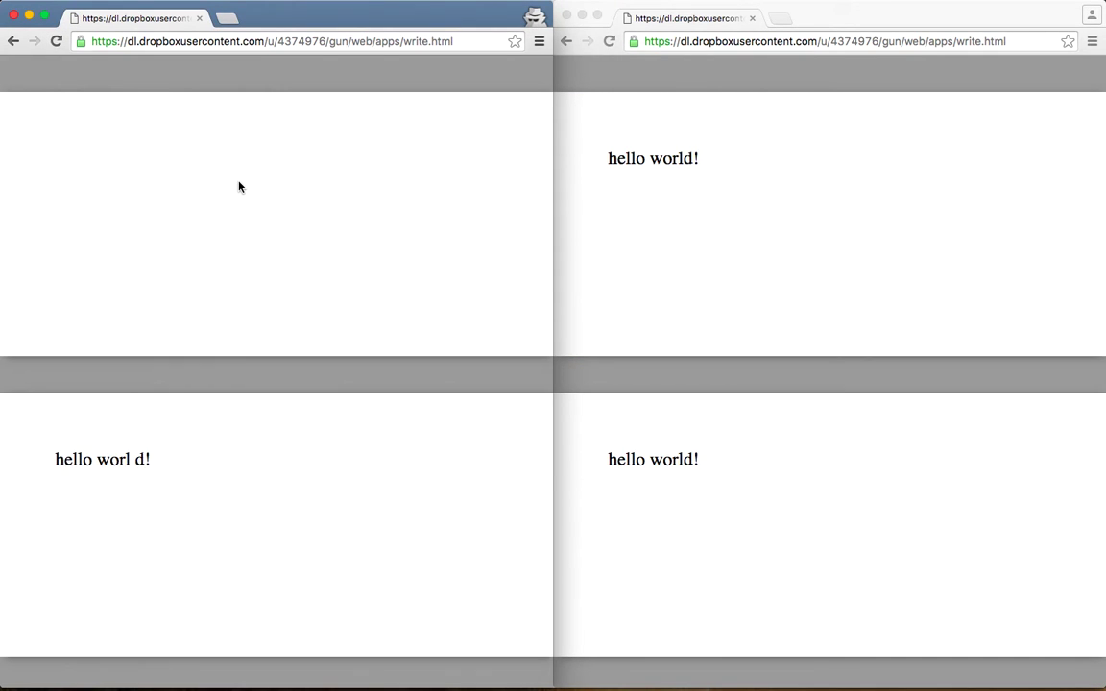
{"action": "left_click", "coordinate": [610, 42]}
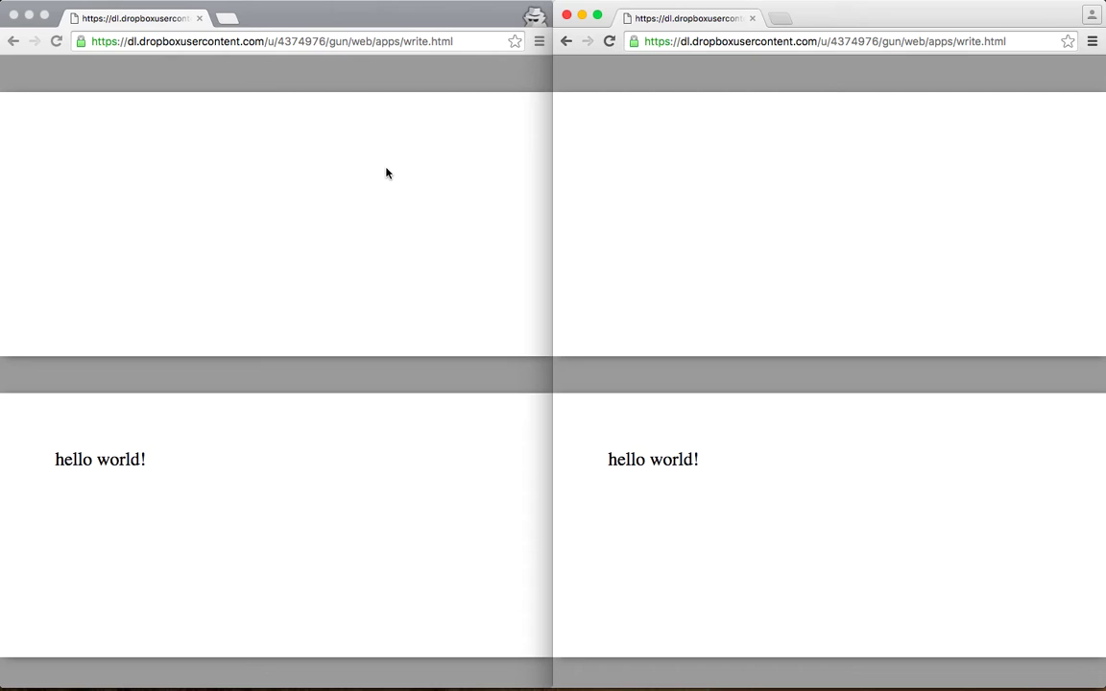
{"action": "left_click", "coordinate": [611, 43]}
{"action": "left_click", "coordinate": [56, 42]}
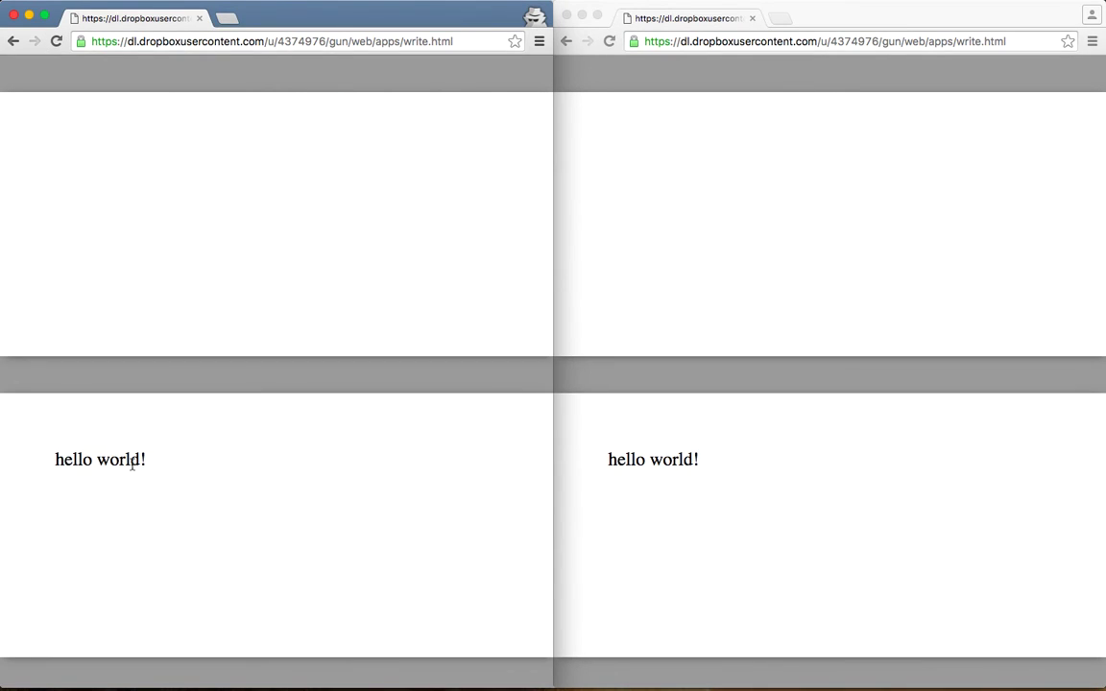